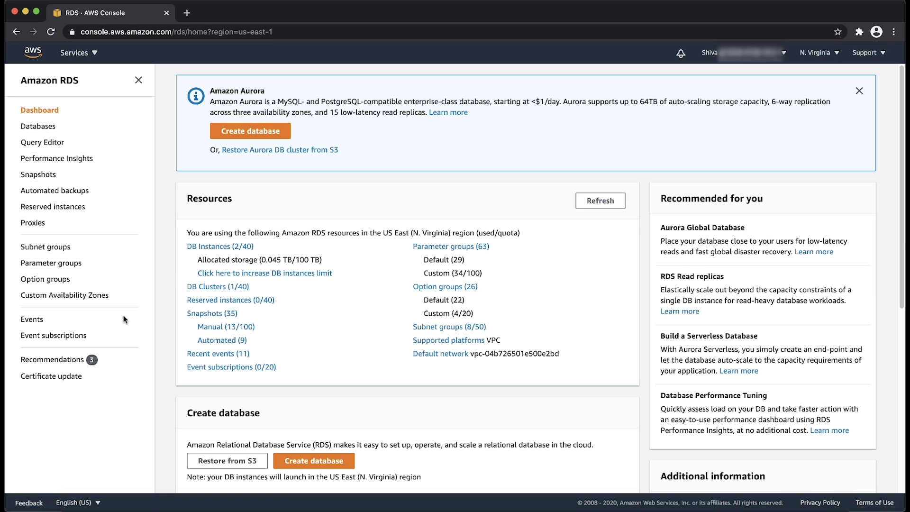
Start a new RDS event subscription and name it "Test"
left_click(63, 339)
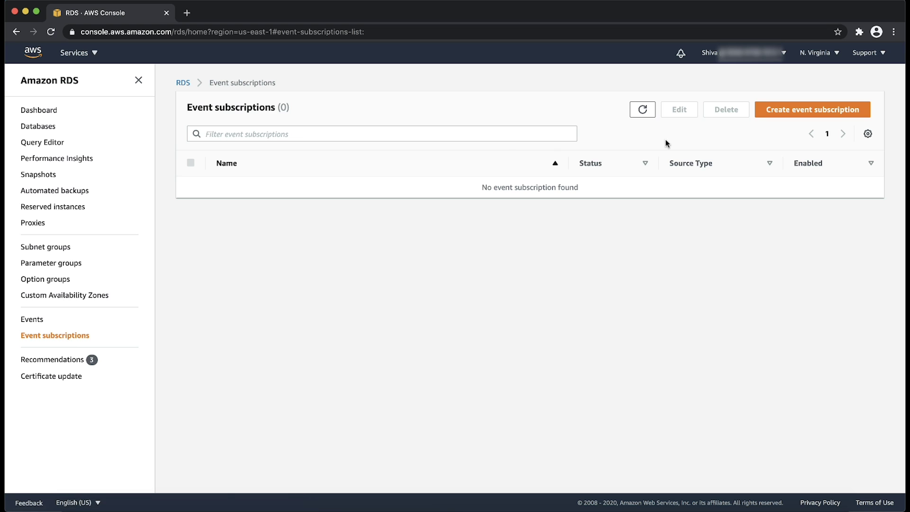
left_click(764, 113)
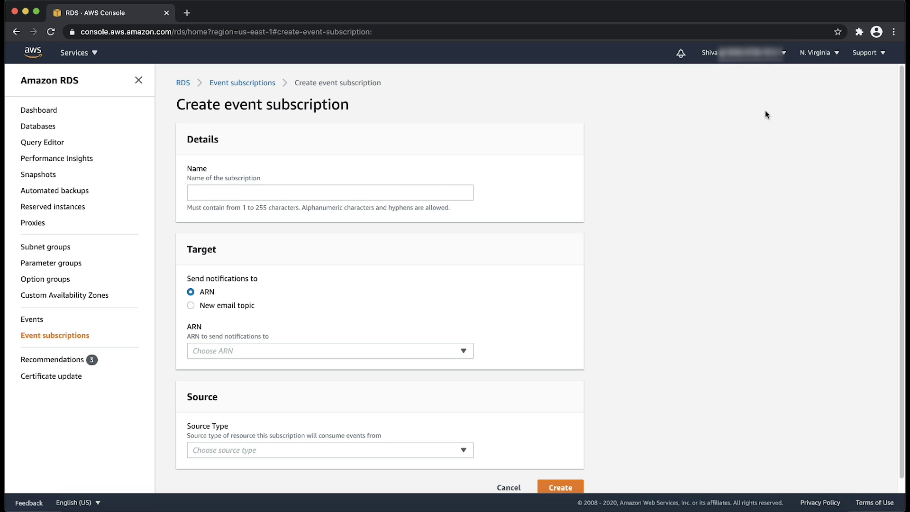
left_click(403, 191)
type("Test")
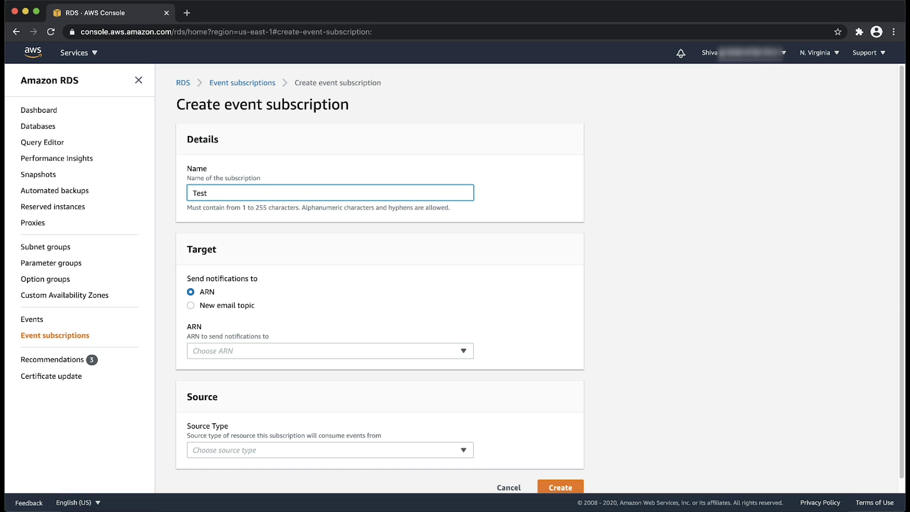
Send the notifications to a new email topic named "Topic_one" and fill in the recipient's e-mail address
left_click(224, 306)
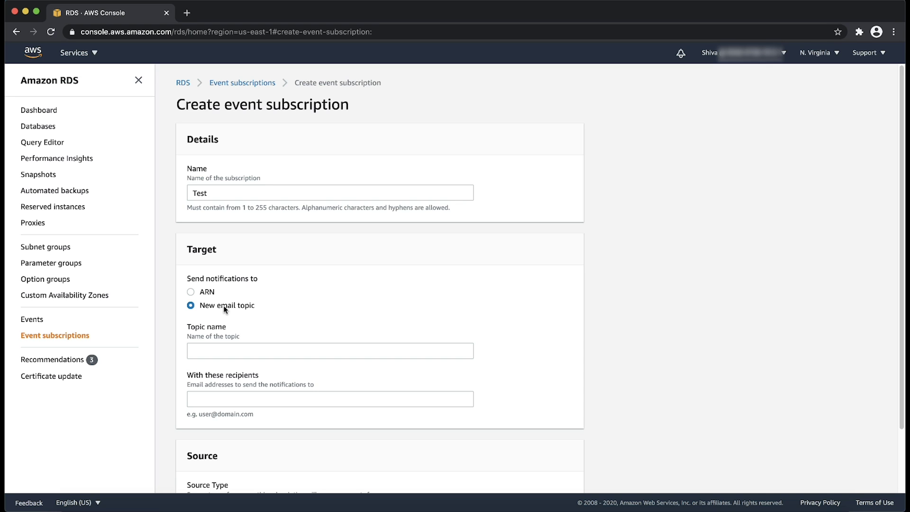
left_click(215, 353)
type("Topic_one")
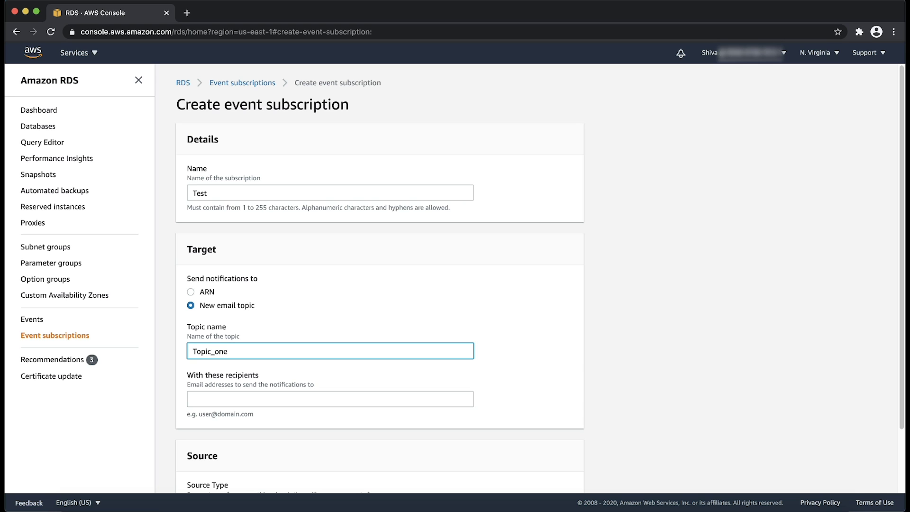
left_click(203, 397)
type("Example@example.com")
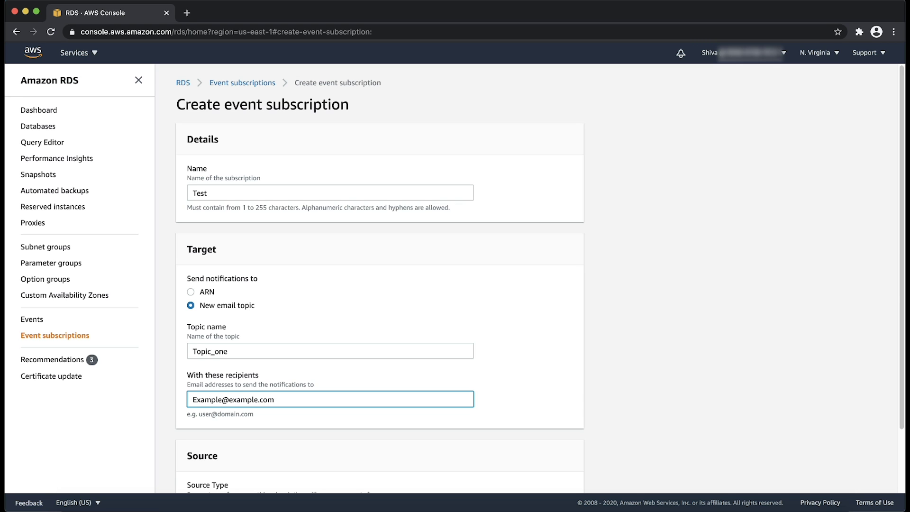
Set the source type to Instances and limit the subscription to the specific instance rds-mysql
scroll(224, 427, "down", 3)
left_click(229, 436)
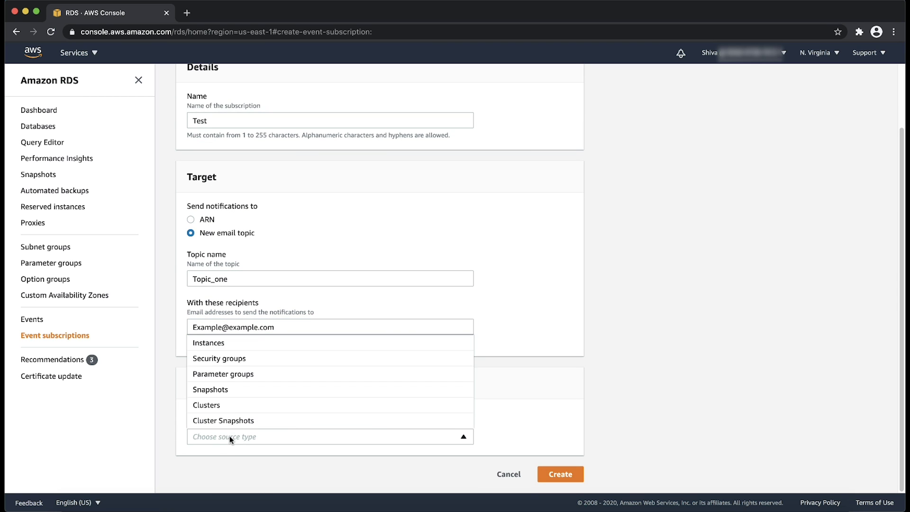
left_click(210, 349)
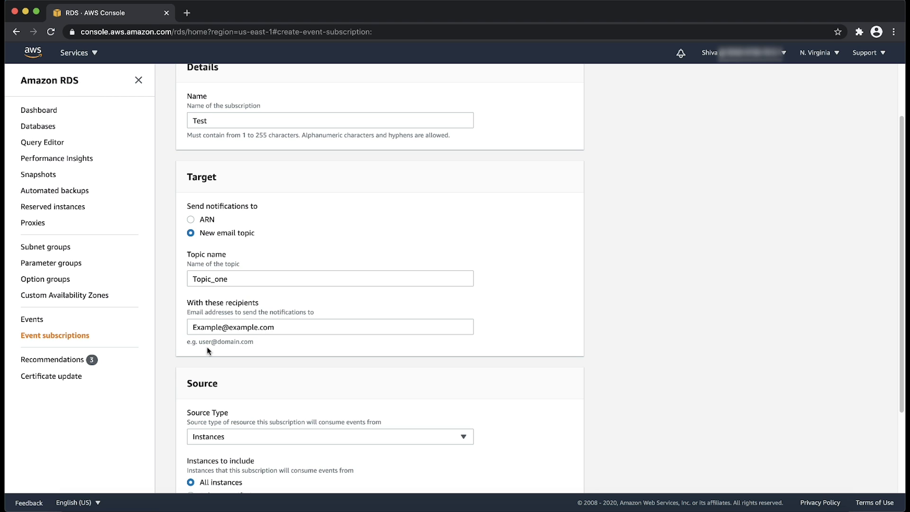
scroll(209, 351, "down", 5)
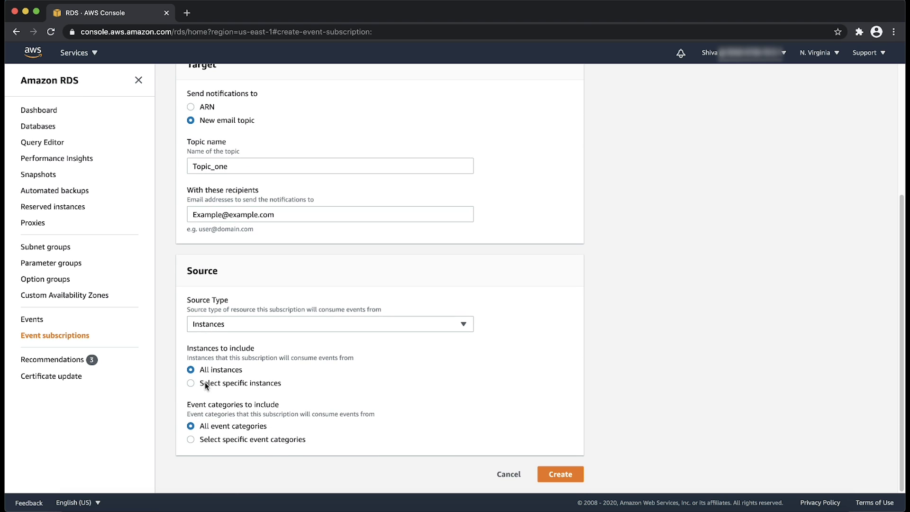
left_click(204, 382)
left_click(206, 419)
left_click(204, 387)
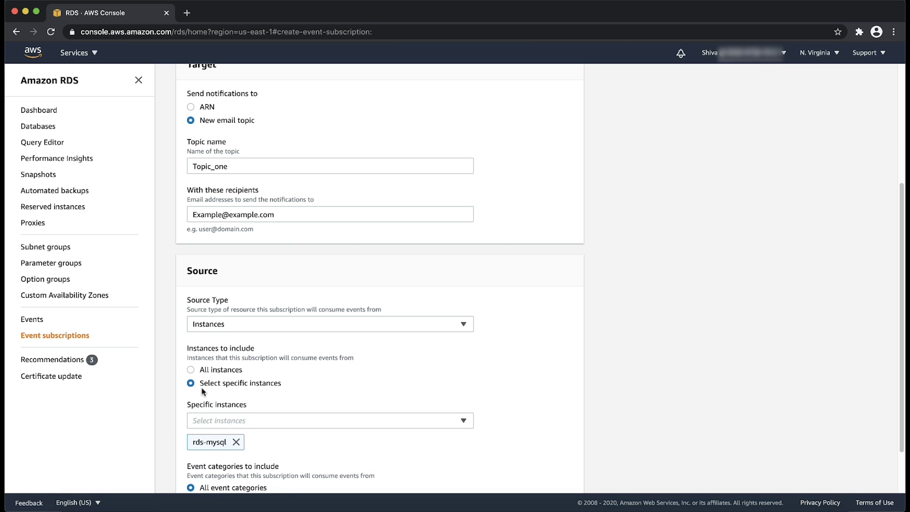
Include only the specific event category "maintenance" and create the RDS event subscription
scroll(203, 392, "down", 3)
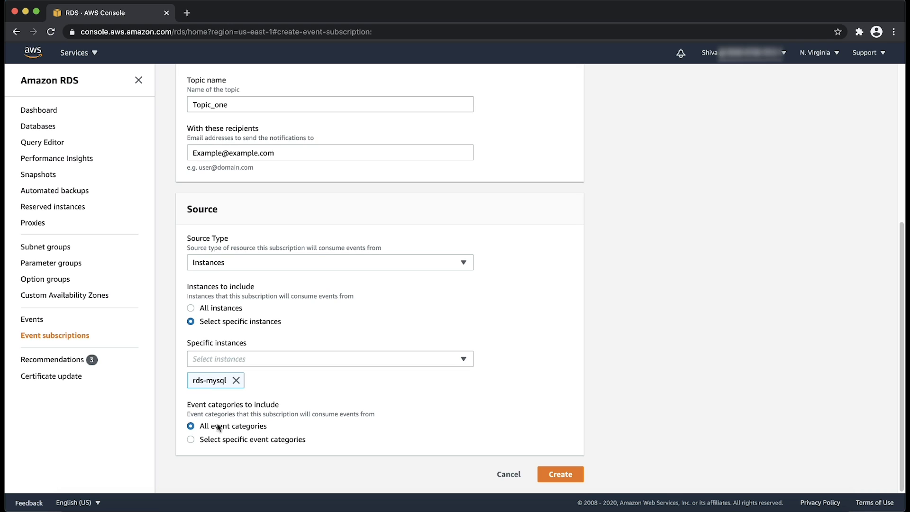
left_click(219, 438)
left_click(215, 472)
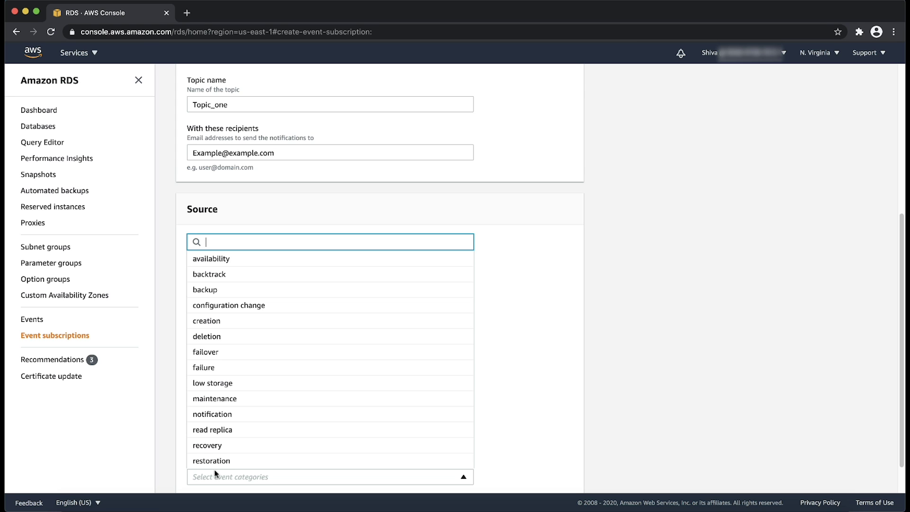
left_click(211, 398)
scroll(211, 401, "down", 3)
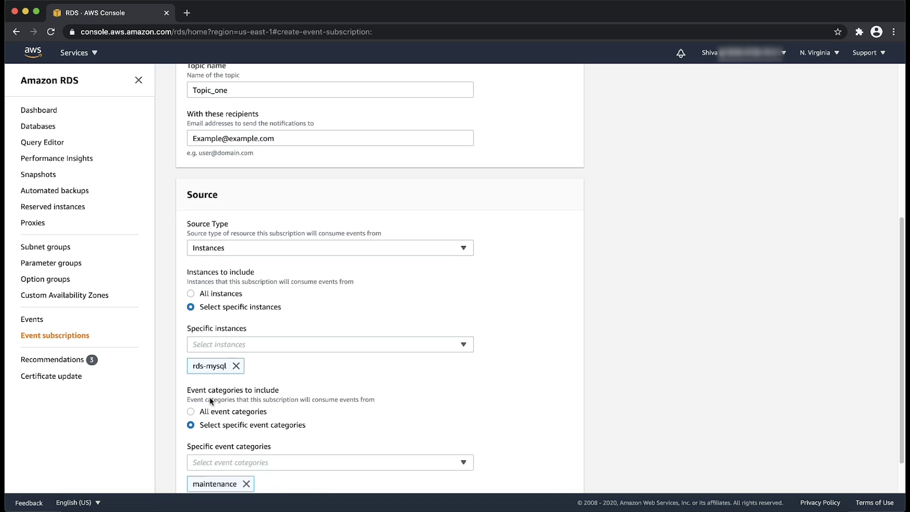
left_click(553, 473)
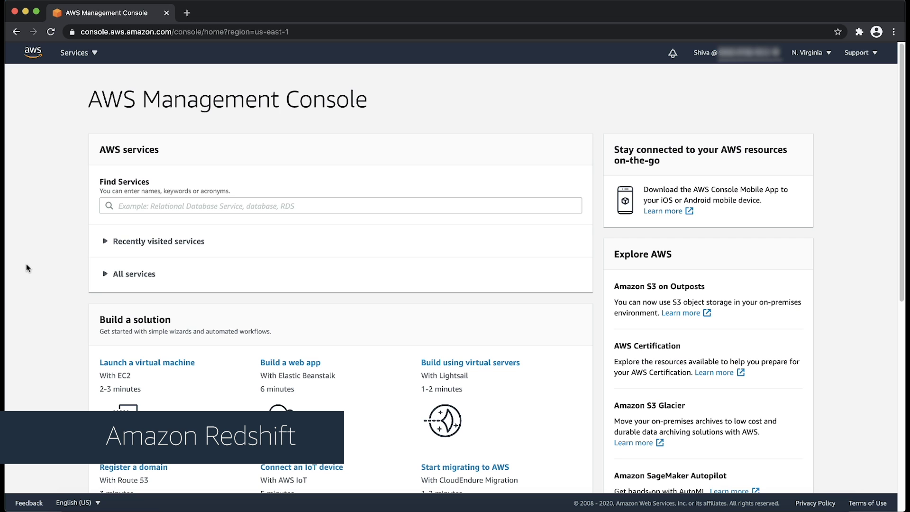
Find the Amazon Redshift service and open its event subscriptions
left_click(147, 206)
type("redshif")
left_click(153, 222)
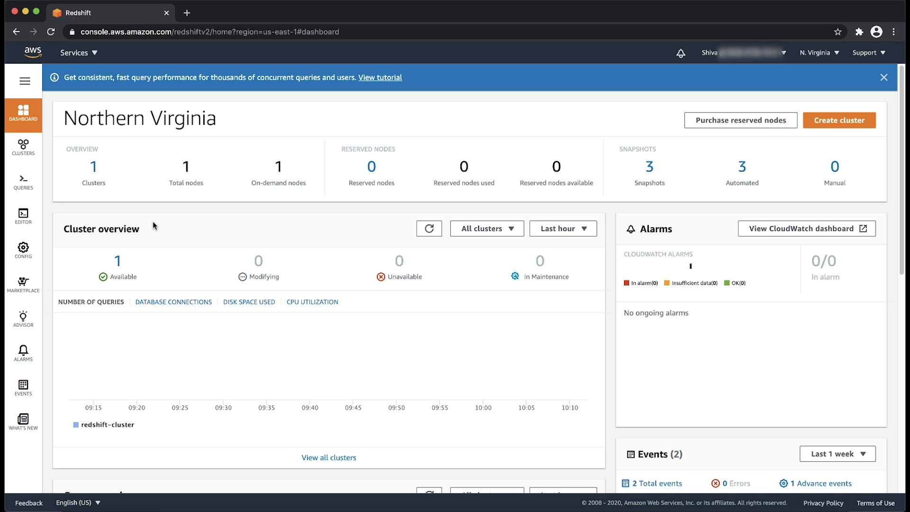
left_click(19, 386)
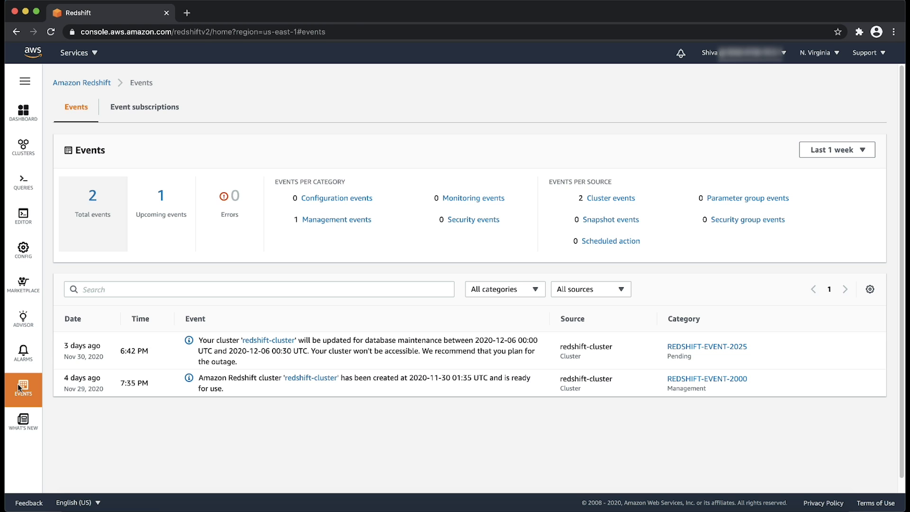
left_click(126, 106)
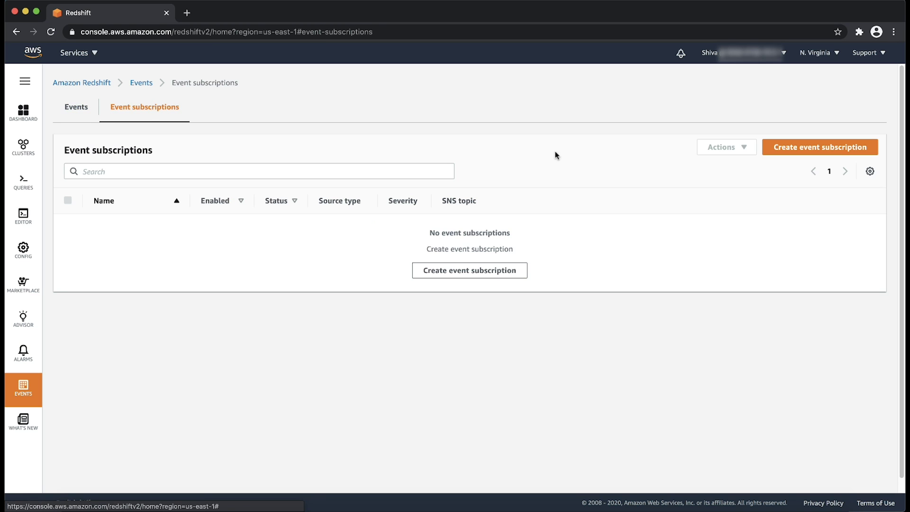
Start a new Redshift event subscription and name it "test"
left_click(792, 148)
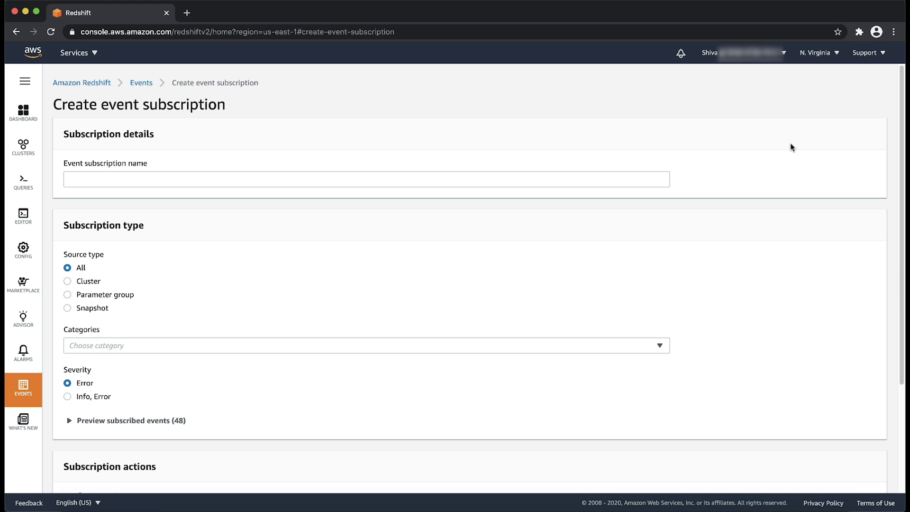
left_click(596, 174)
type("test")
Set the source type to Cluster, limited to redshift-cluster, with the event category "management"
left_click(86, 282)
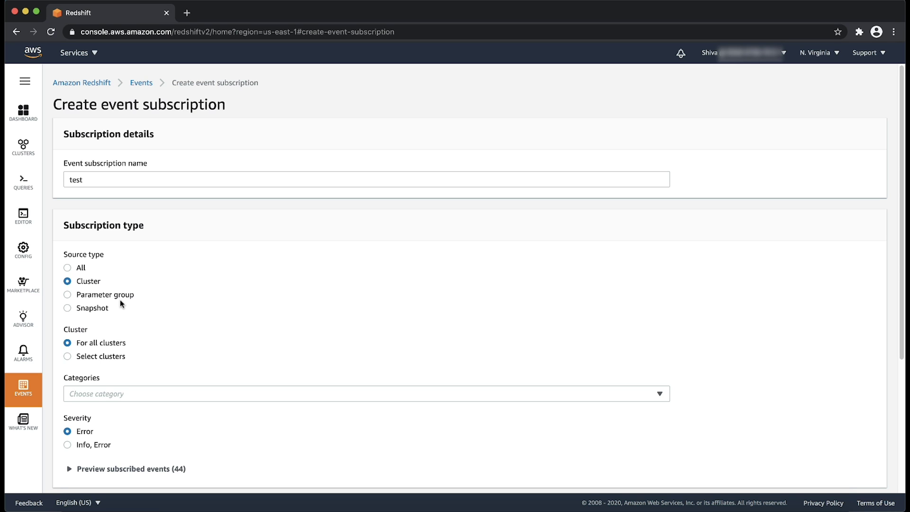
left_click(104, 357)
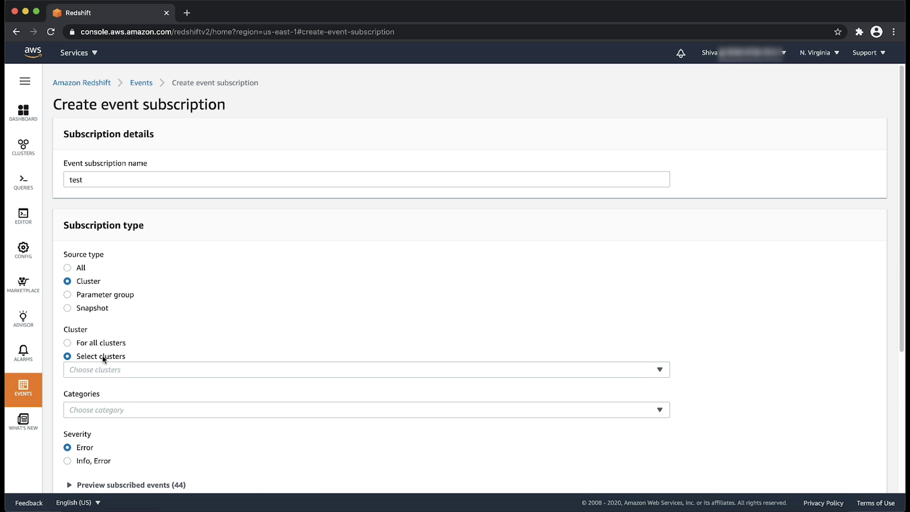
left_click(103, 366)
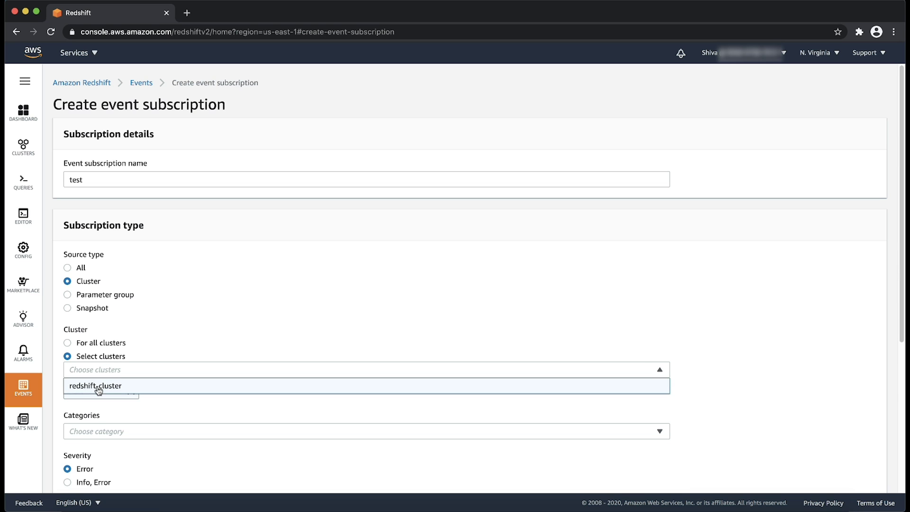
left_click(95, 431)
left_click(102, 353)
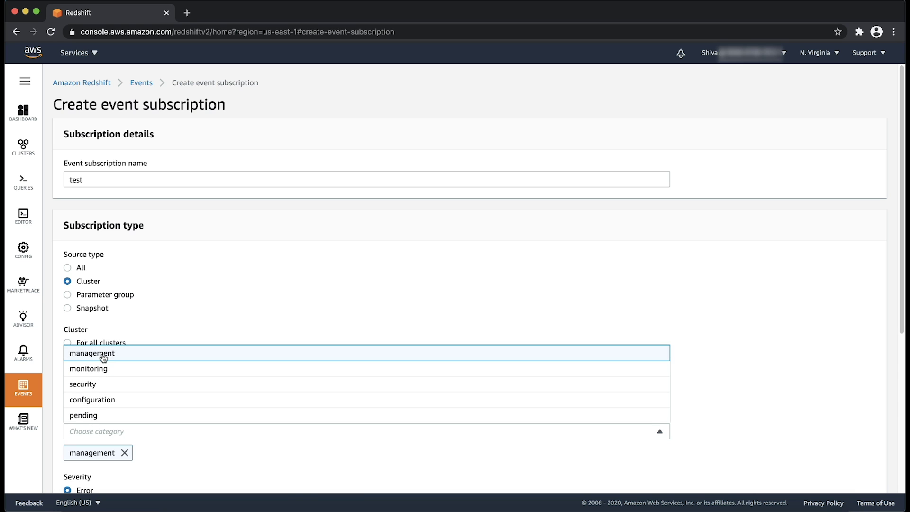
left_click(168, 464)
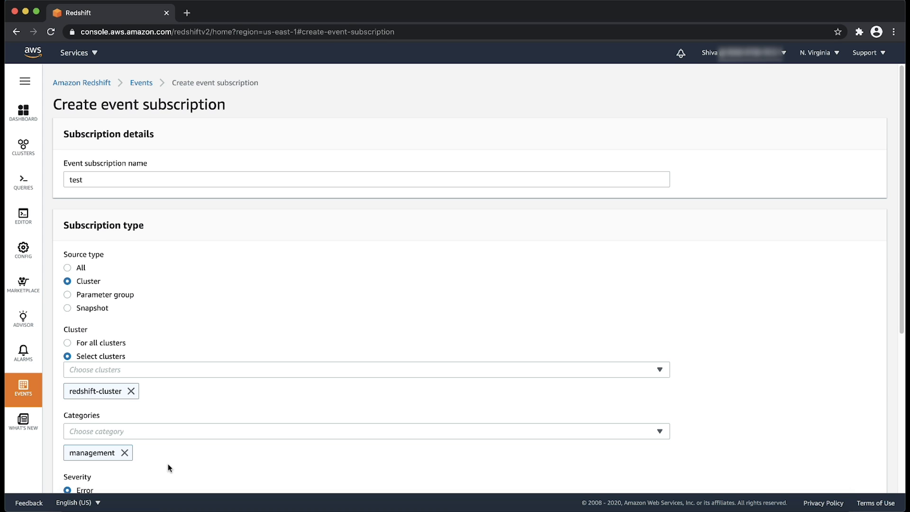
Expand the preview of subscribed events, examine the listed management events and collapse it again
scroll(168, 464, "down", 4)
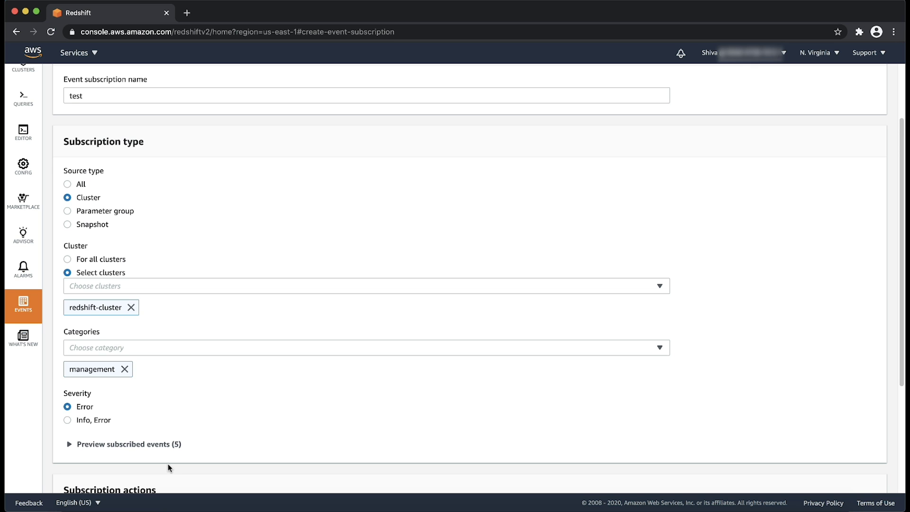
left_click(69, 444)
scroll(71, 450, "down", 5)
scroll(71, 450, "down", 5)
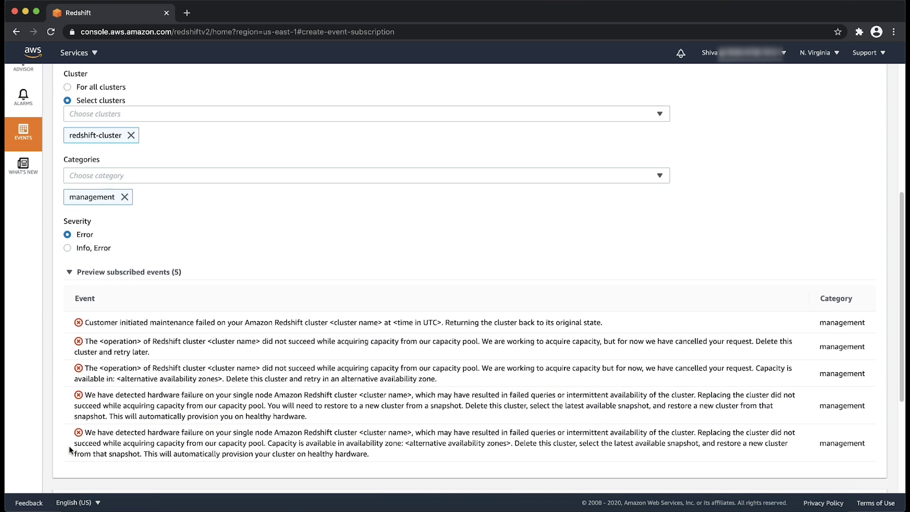
left_click(70, 241)
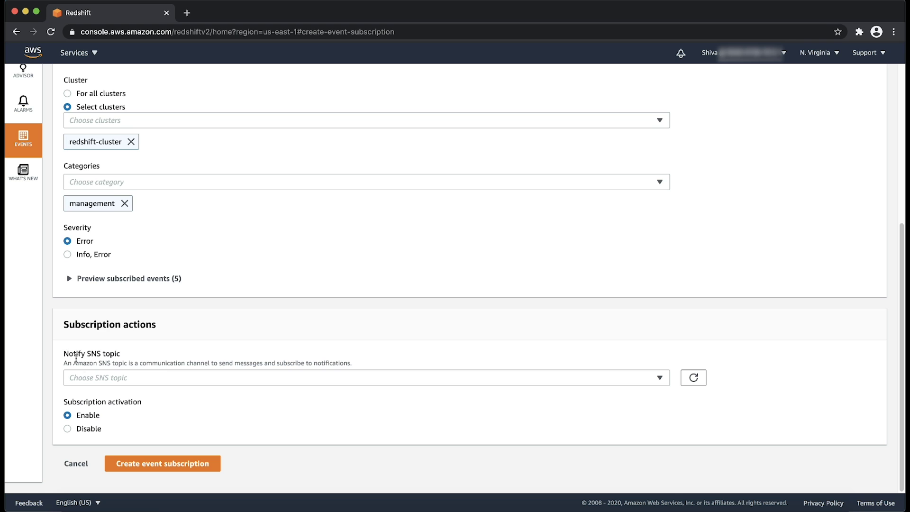
Create a new SNS topic named "test_topic" for the notifications and create the Redshift event subscription
left_click(85, 379)
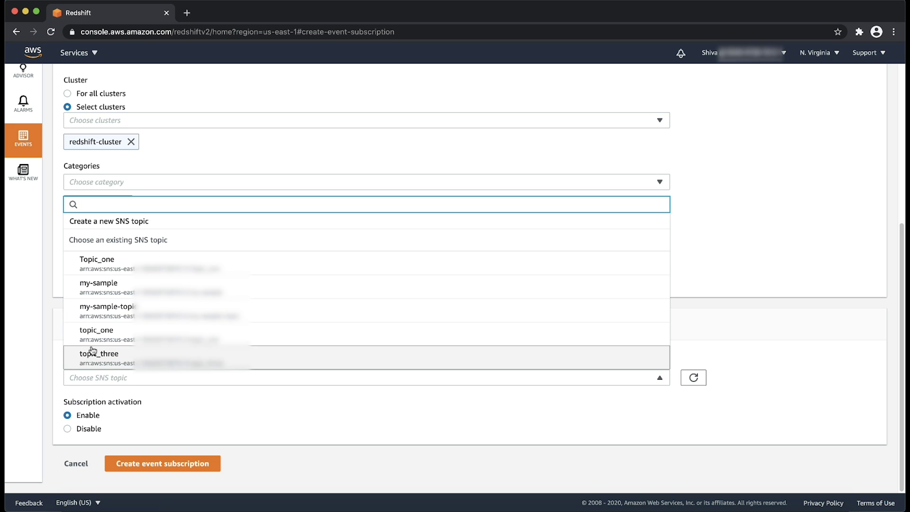
left_click(111, 224)
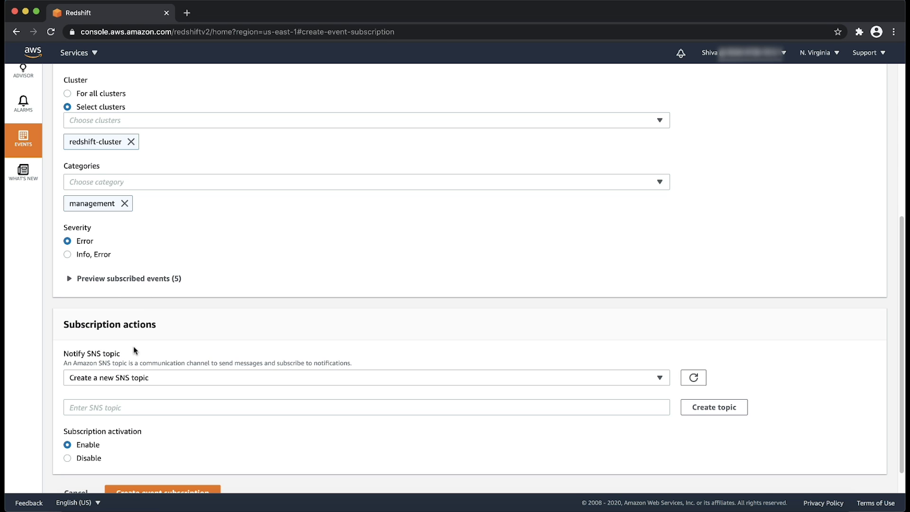
left_click(116, 405)
type("test_topic")
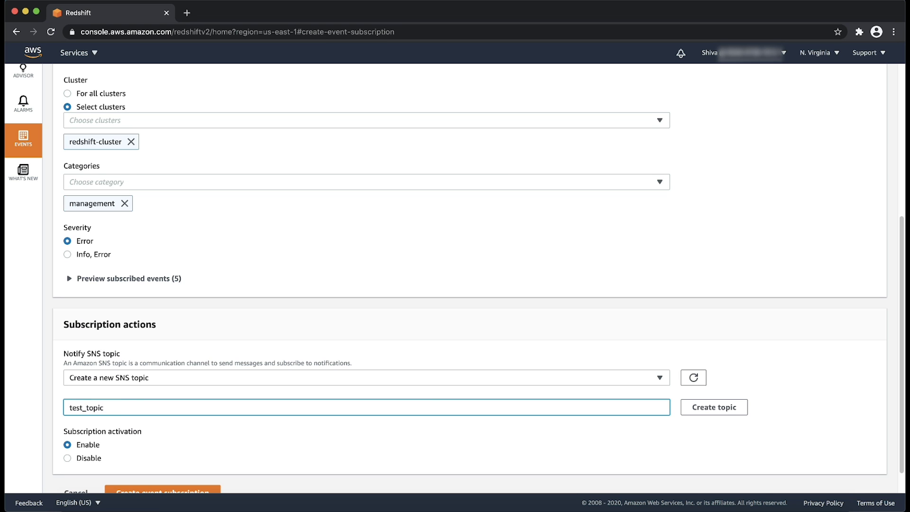
left_click(712, 412)
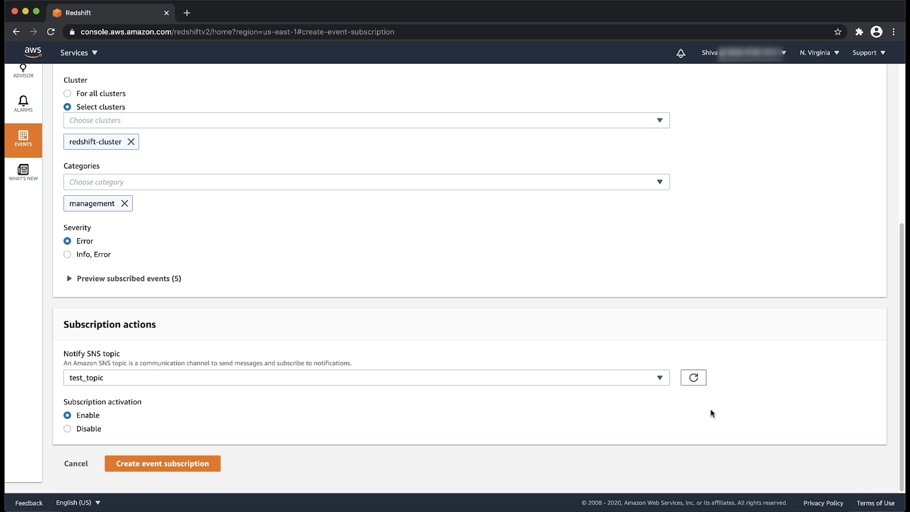
left_click(164, 466)
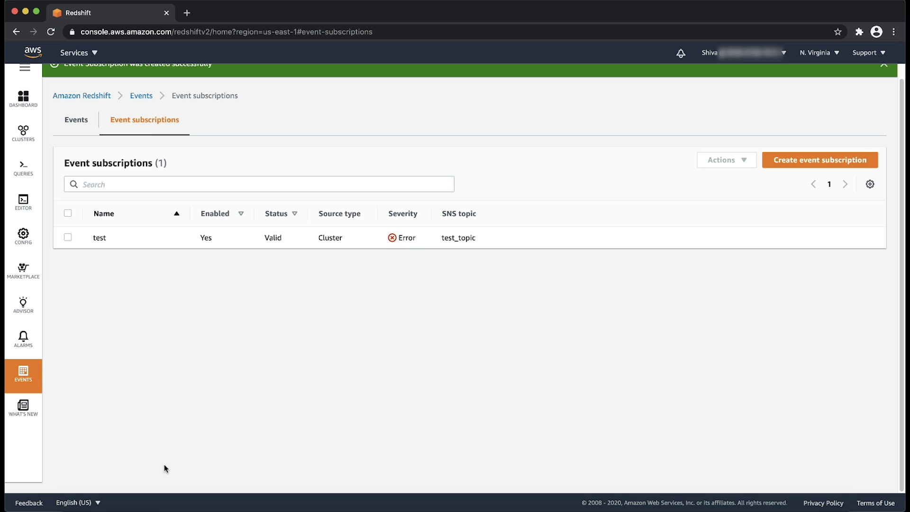
scroll(165, 468, "down", 1)
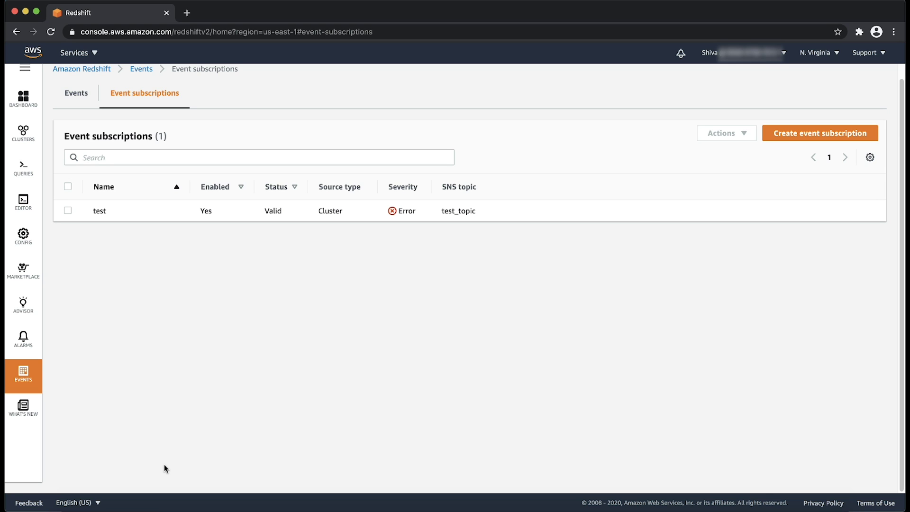